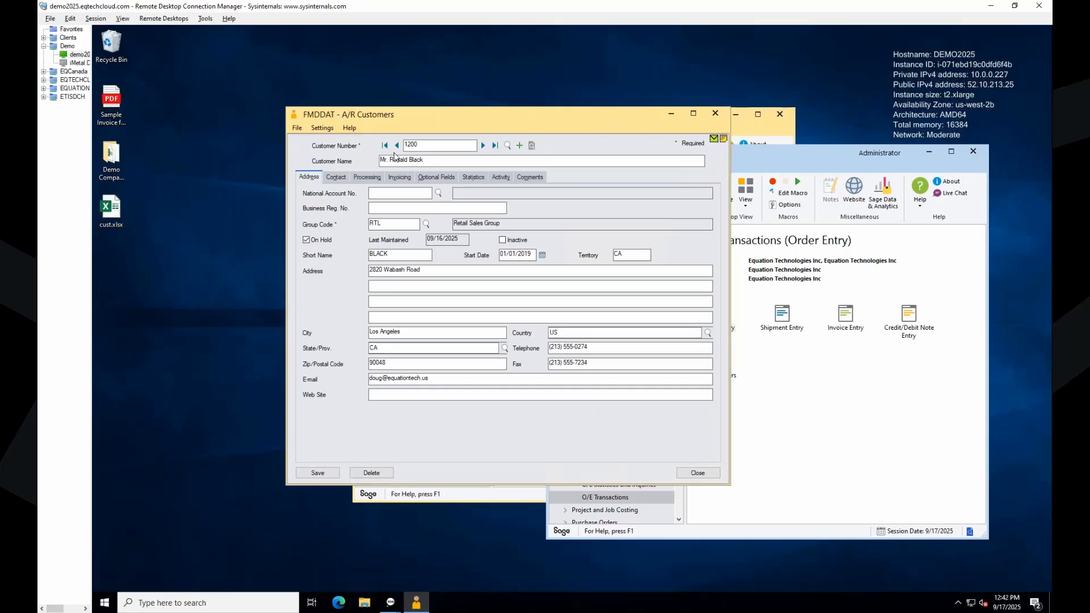
# Browse the customer records from the first one to Bargain Mart - Oakland and check its national account assignment.
pyautogui.click(385, 145)
pyautogui.click(593, 351)
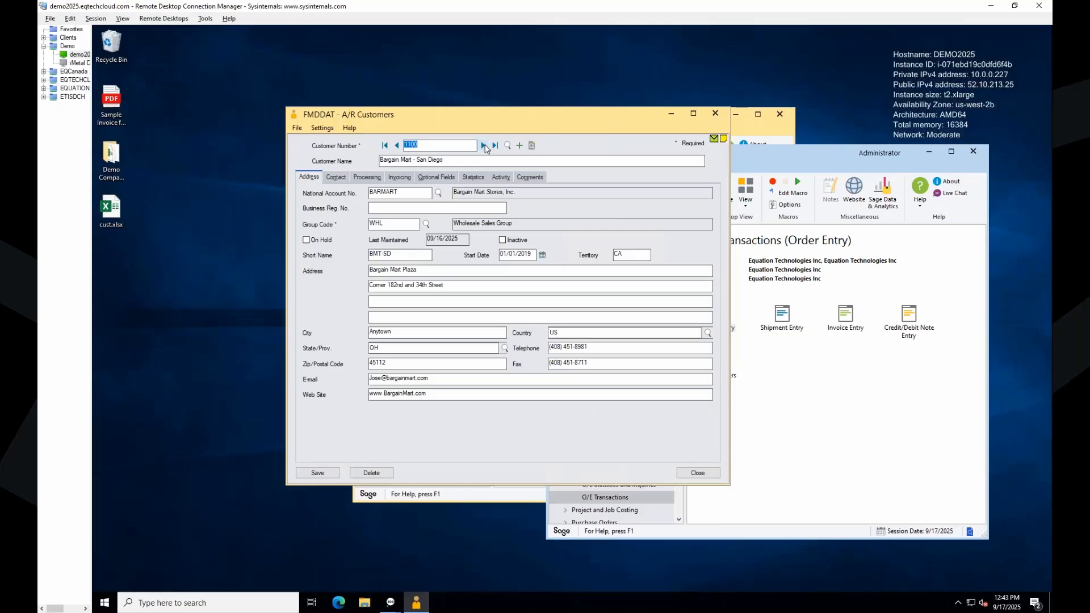
pyautogui.click(483, 146)
pyautogui.moveTo(407, 193); pyautogui.dragTo(368, 193)
pyautogui.click(393, 181)
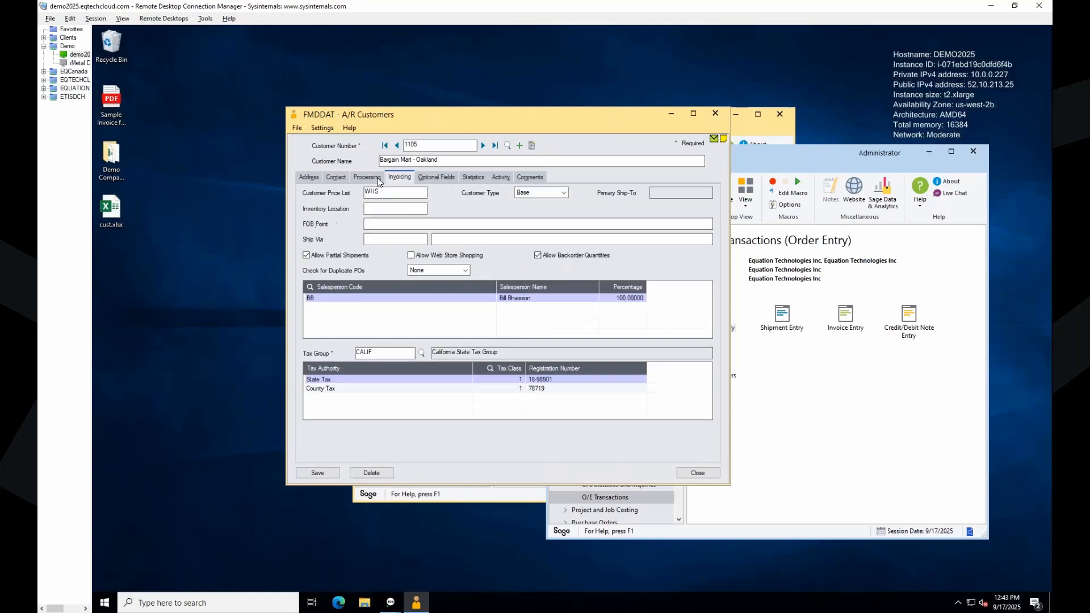
# Enable the credit warning for total outstanding balance exceeding the credit limit on Bargain Mart - Oakland and save the customer.
pyautogui.click(378, 181)
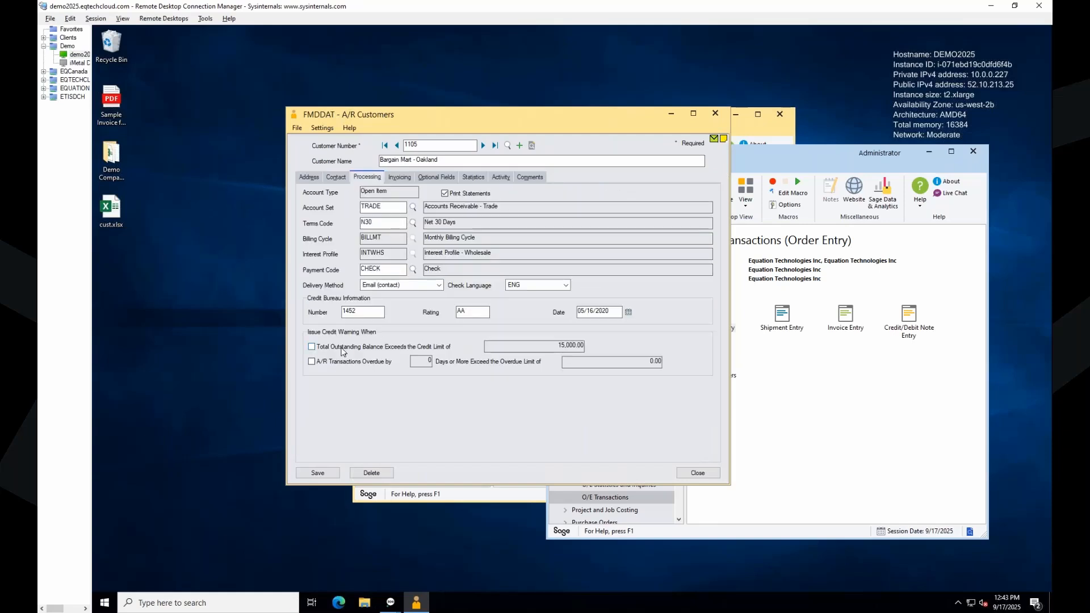
pyautogui.click(342, 349)
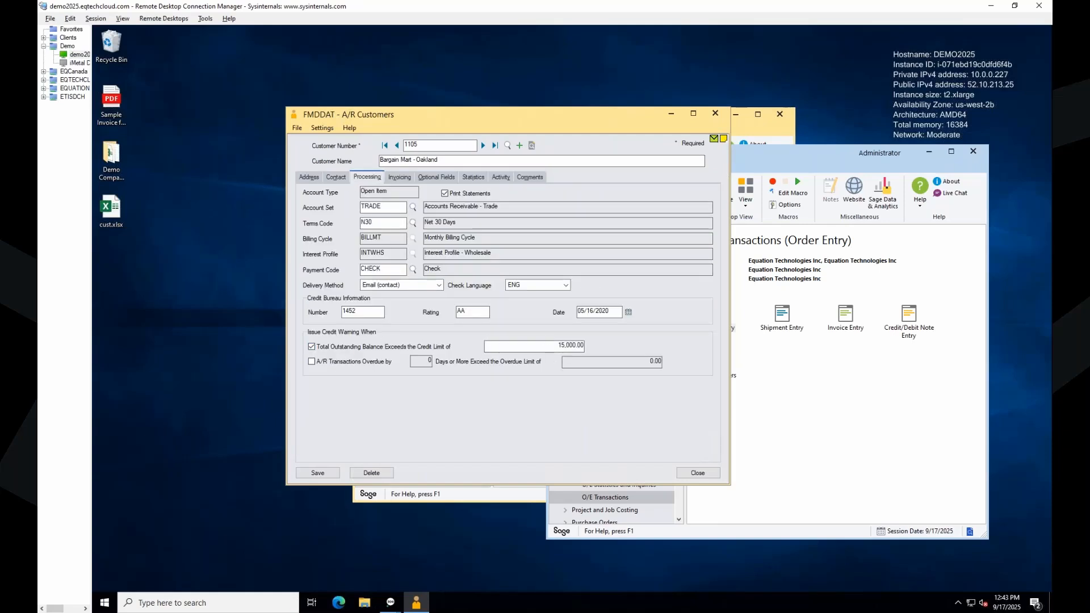
pyautogui.click(317, 474)
pyautogui.click(506, 303)
# Enable the total outstanding balance credit warning on the first customer, Bargain Mart - San Diego, and save the record.
pyautogui.click(385, 145)
pyautogui.click(311, 346)
pyautogui.click(317, 473)
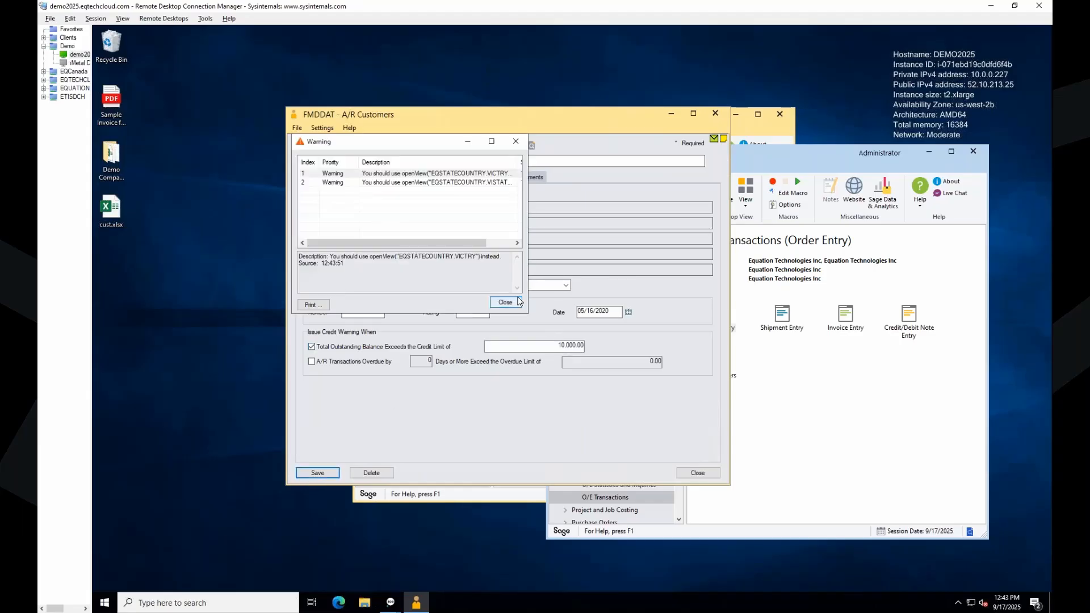
pyautogui.click(510, 302)
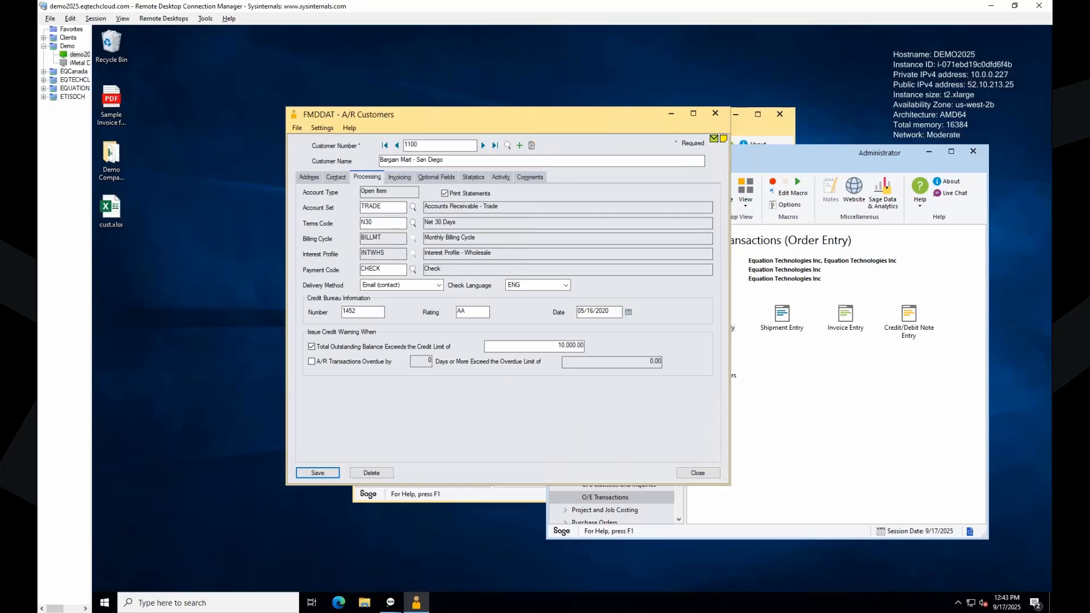
# Show the San Diego customer's address details, move its window aside, and load its Bargain Mart Stores, Inc. record in A/R National Accounts.
pyautogui.click(316, 178)
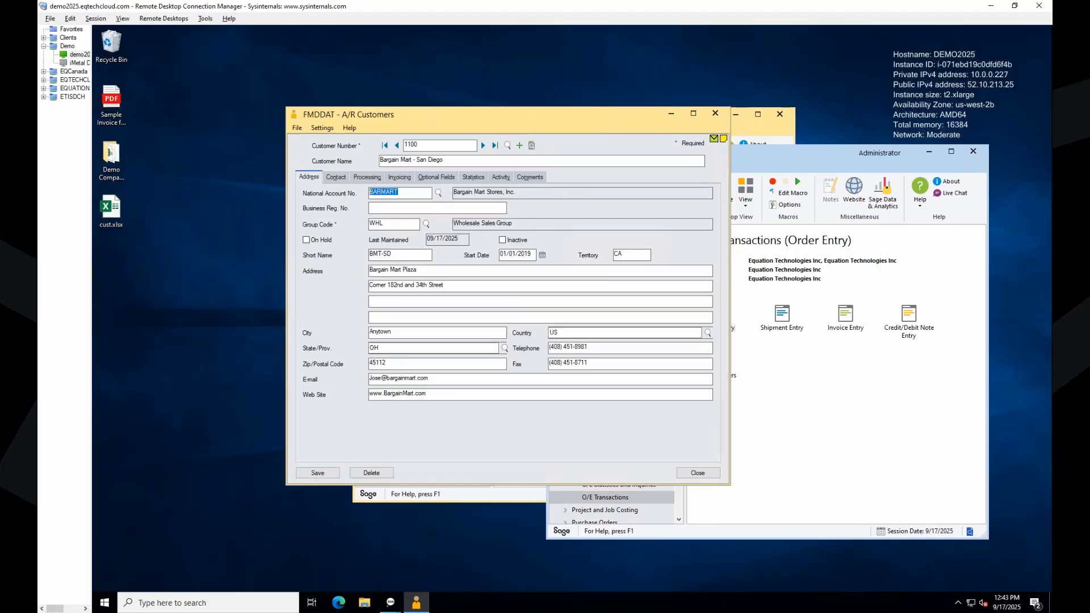
pyautogui.moveTo(616, 114); pyautogui.dragTo(639, 165)
pyautogui.moveTo(792, 242); pyautogui.dragTo(920, 210)
pyautogui.click(530, 362)
pyautogui.doubleClick(588, 277)
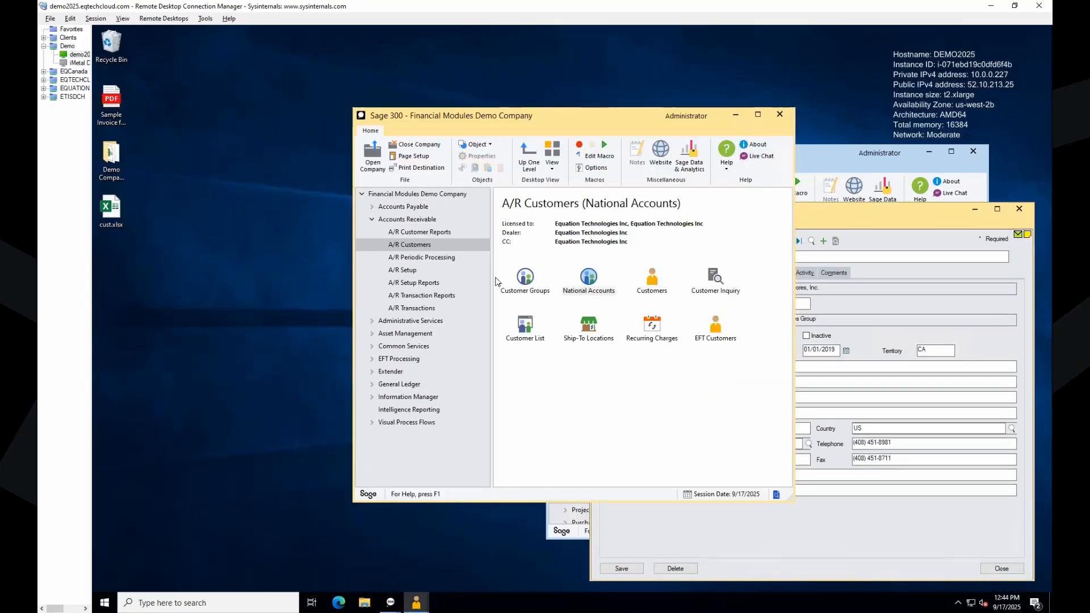
pyautogui.write('BARMART')
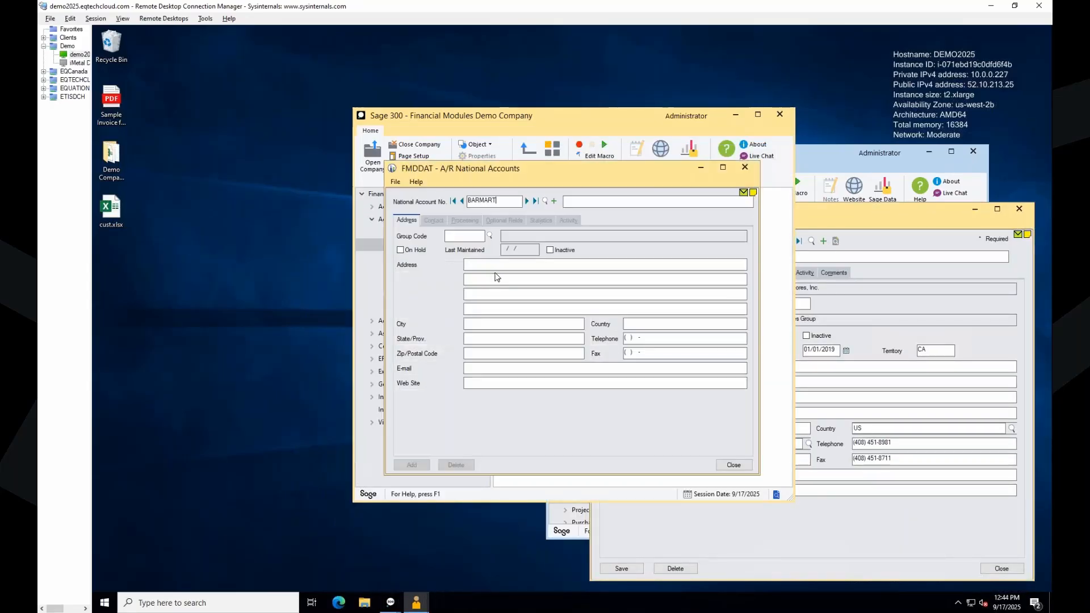
pyautogui.press('Tab')
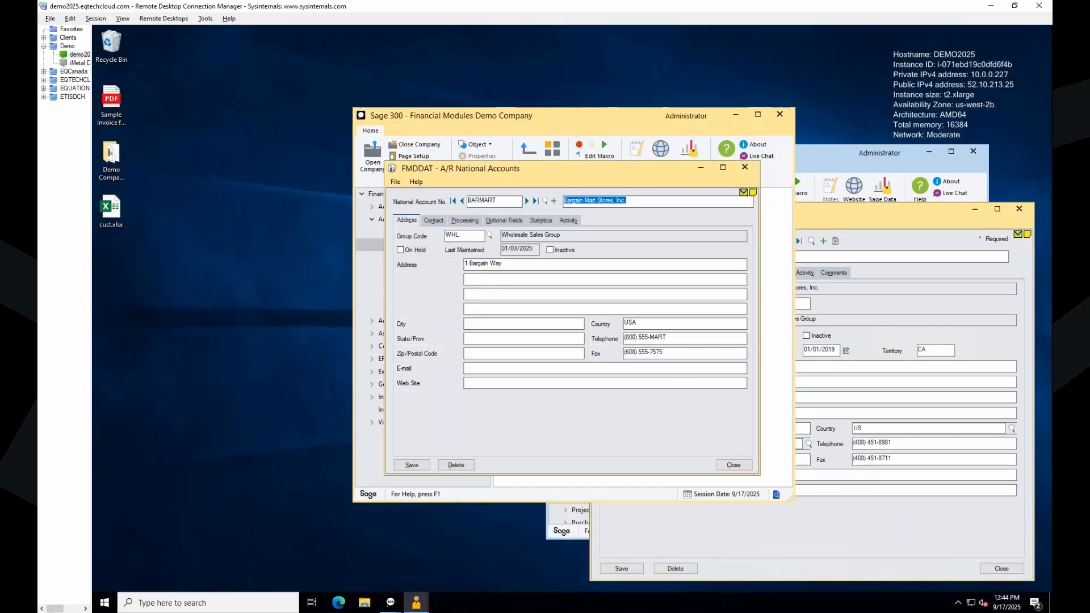
# Display the national account's processing settings and arrange its window side by side with the customer record.
pyautogui.click(465, 221)
pyautogui.click(417, 352)
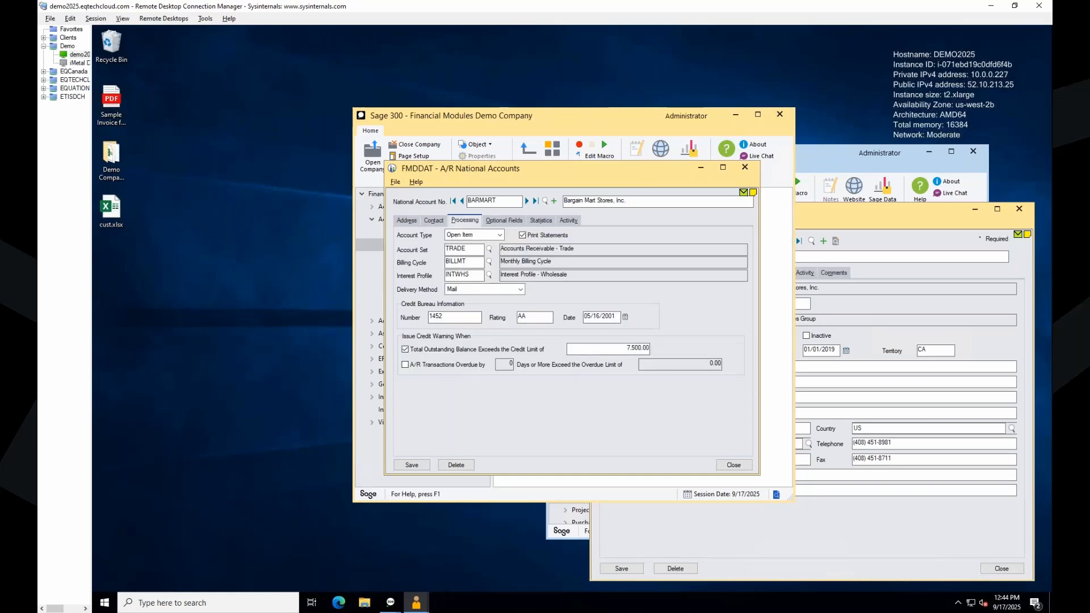
pyautogui.moveTo(478, 170); pyautogui.dragTo(294, 176)
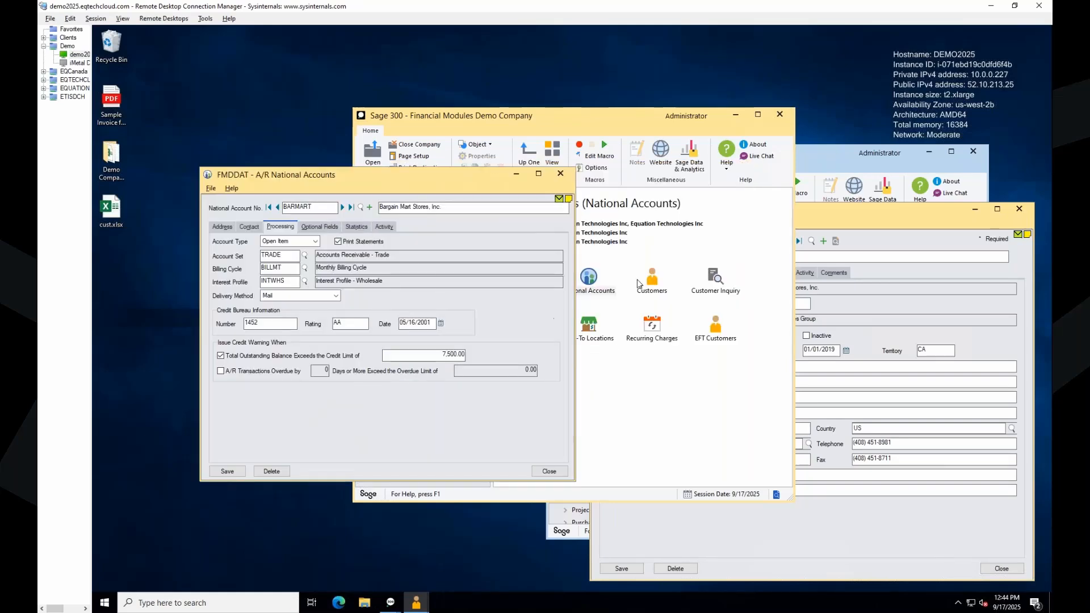
pyautogui.moveTo(802, 211); pyautogui.dragTo(788, 119)
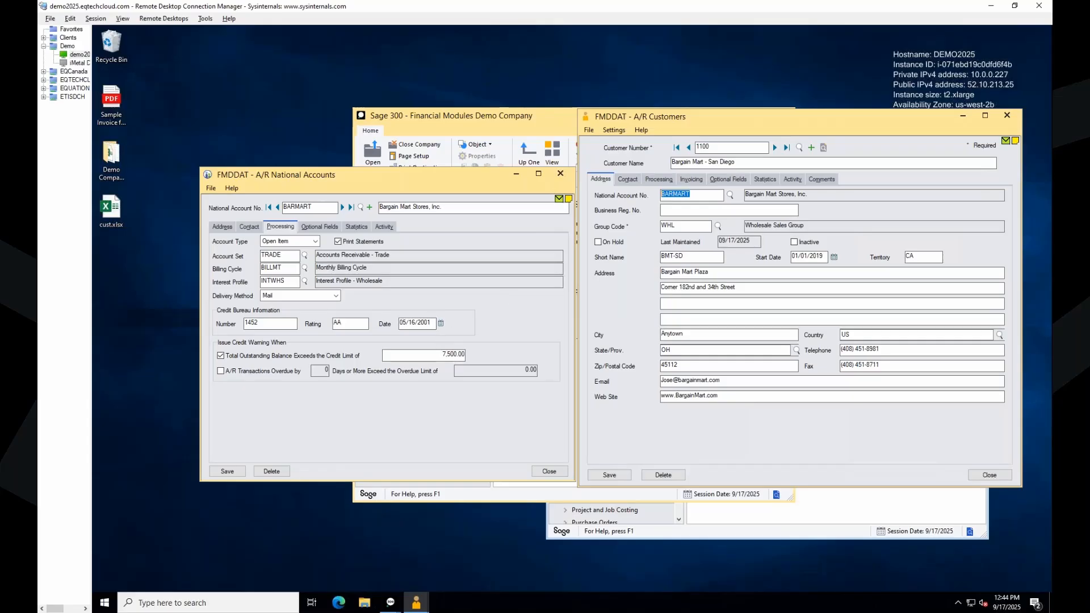
# Set the Bargain Mart Stores, Inc. national account's outstanding balance credit limit to 17,500.00 and save it.
pyautogui.click(442, 353)
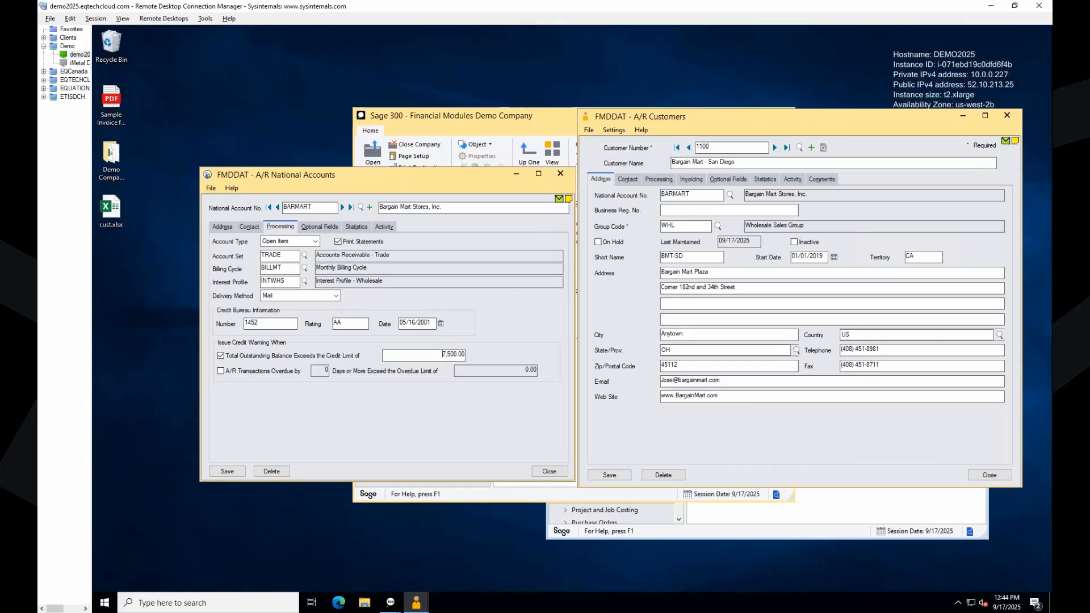
pyautogui.write('1')
pyautogui.click(227, 472)
# Compare the processing credit limits of customers Bargain Mart - San Diego and Bargain Mart - Oakland with the national account's limit.
pyautogui.click(670, 181)
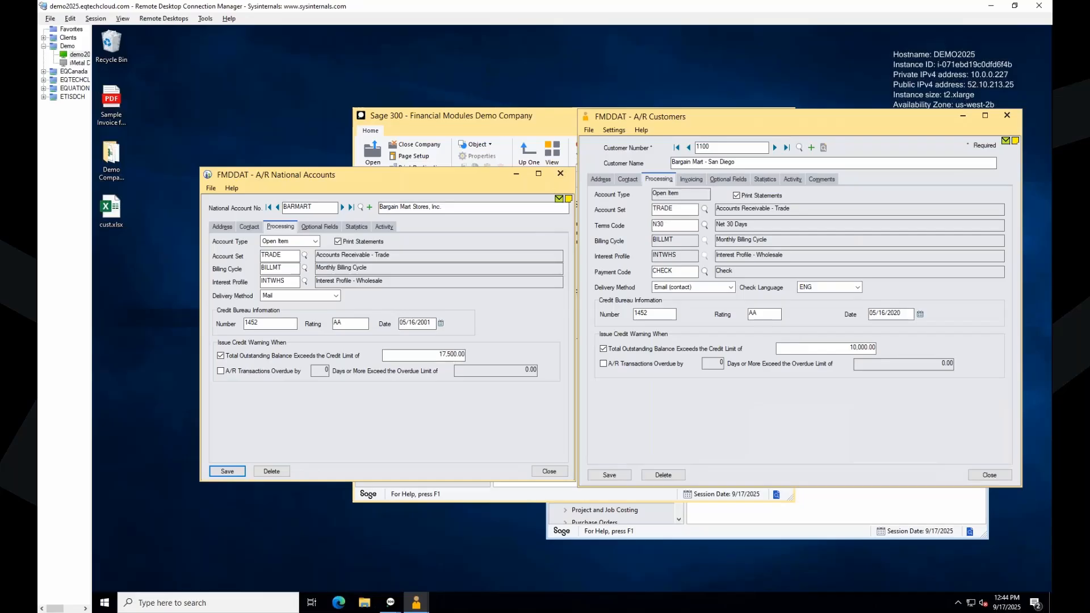
pyautogui.click(691, 180)
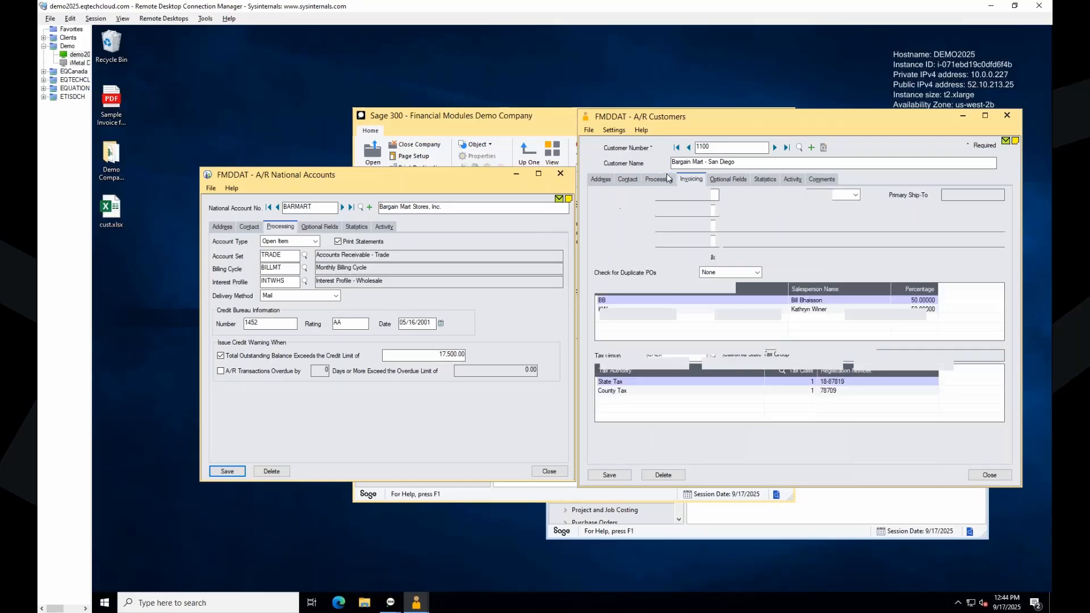
pyautogui.click(659, 179)
pyautogui.click(774, 147)
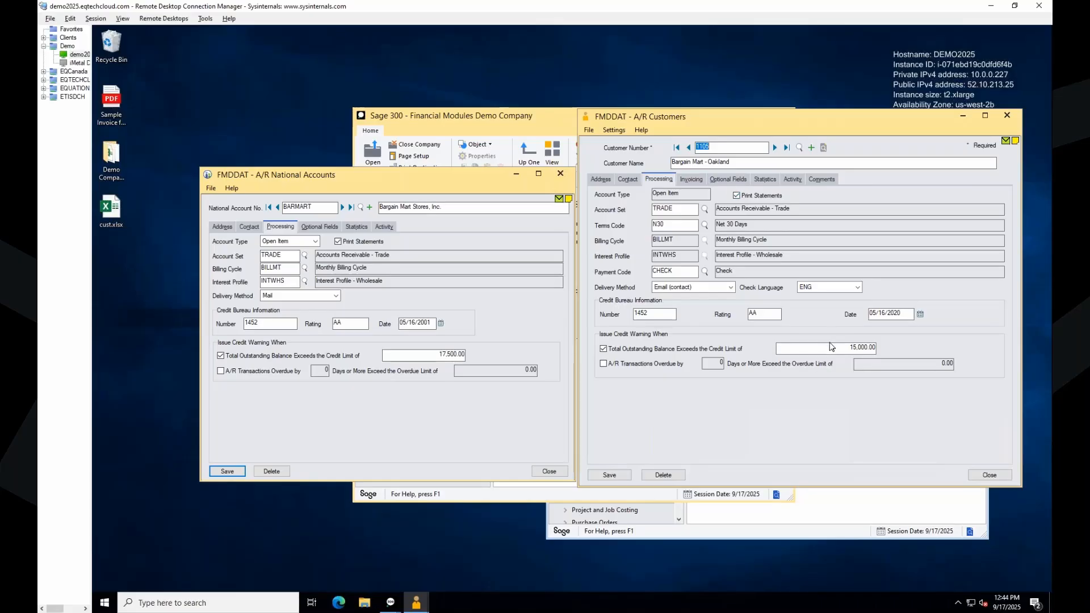
pyautogui.click(689, 148)
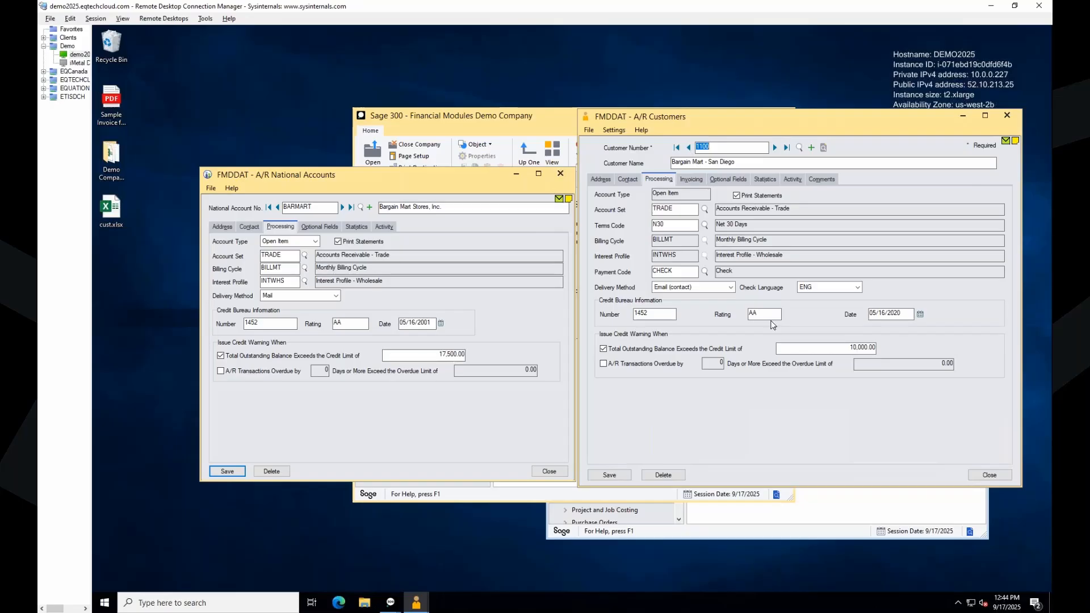